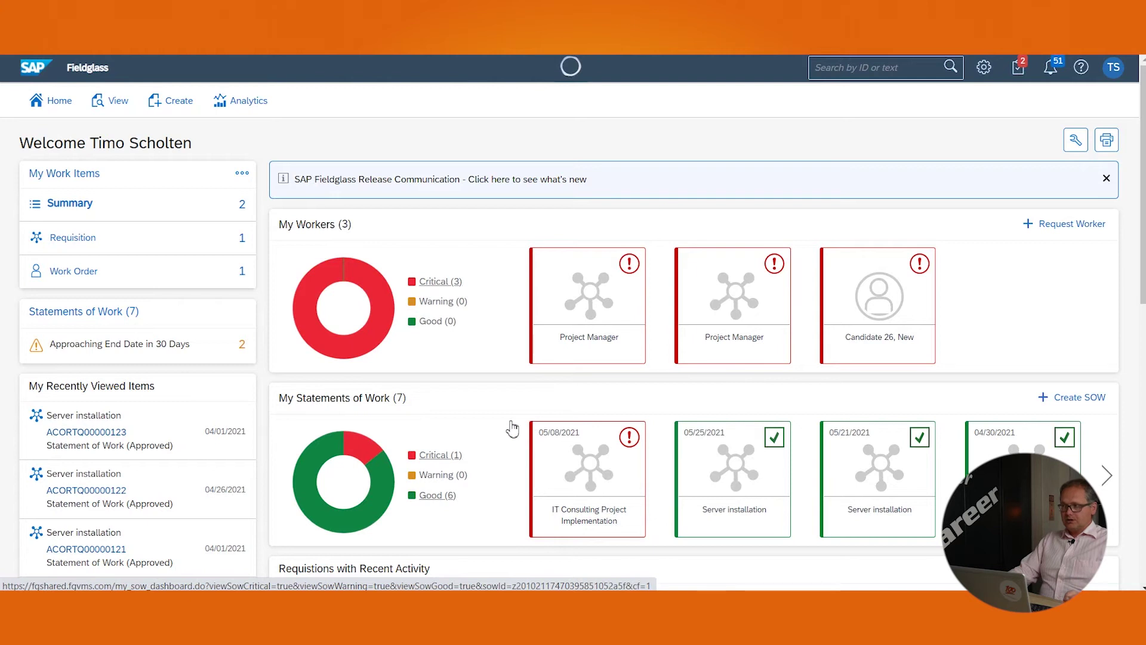
Start a new Statement of Work with the classification Ariba Integrated SOW
left_click(173, 105)
left_click(484, 168)
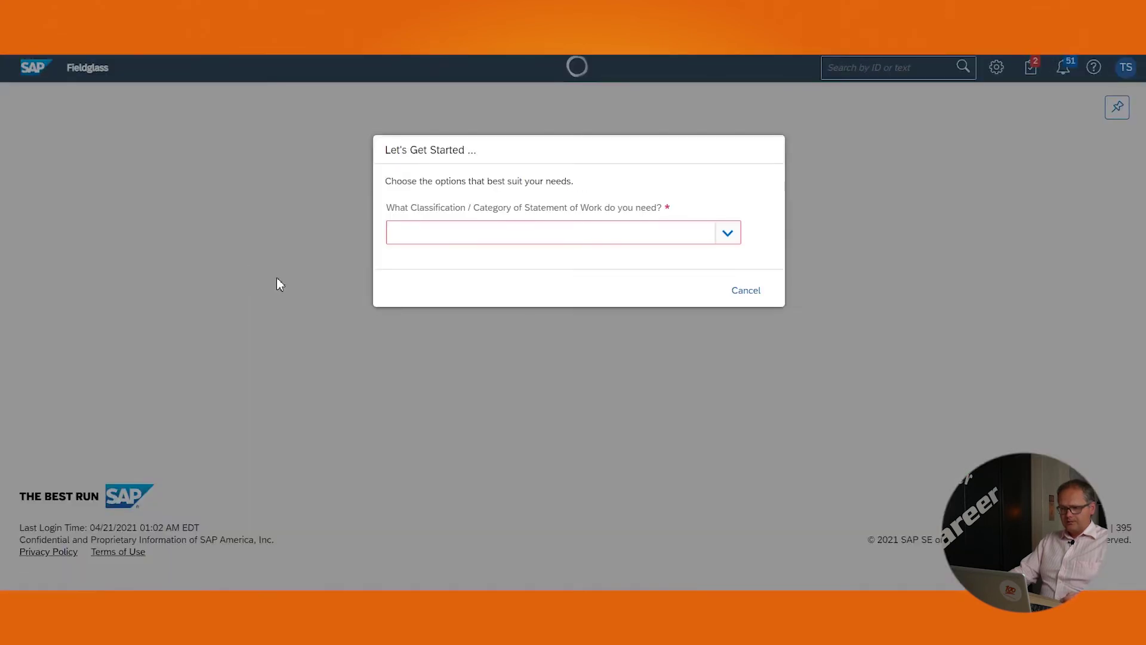
left_click(726, 233)
left_click(534, 263)
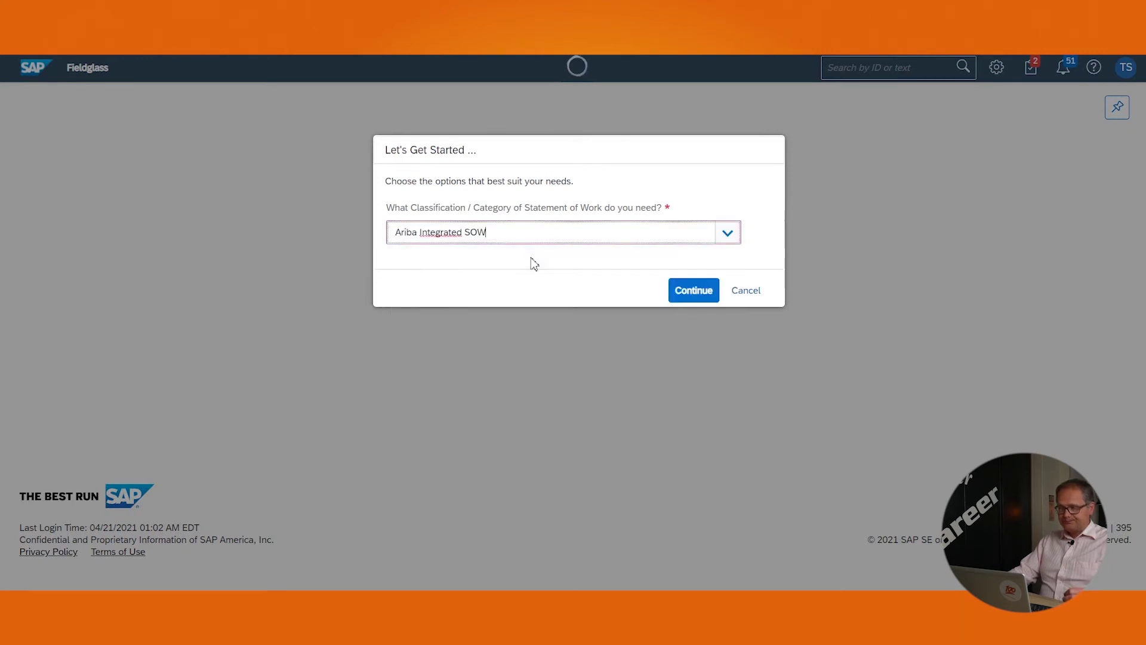
left_click(685, 291)
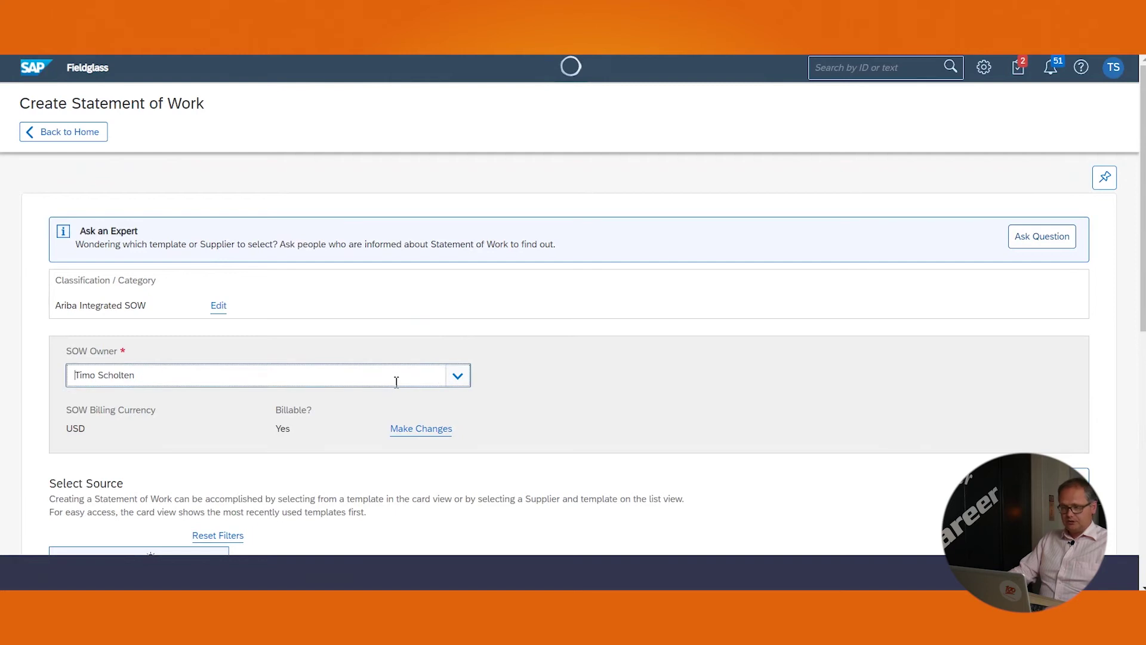
Set the SOW owner to Ariba Owner and choose the Ariba Integrated SOW template with supplier Trinity Marcom Ltd
key("ctrl+a")
type("Ariba")
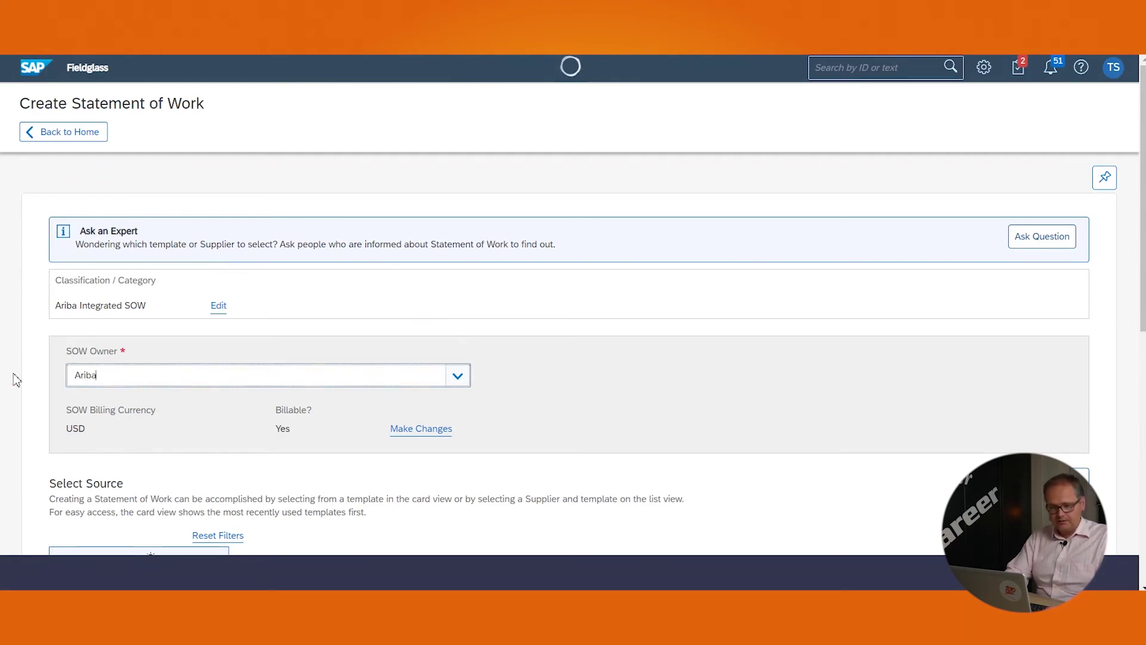
left_click(99, 400)
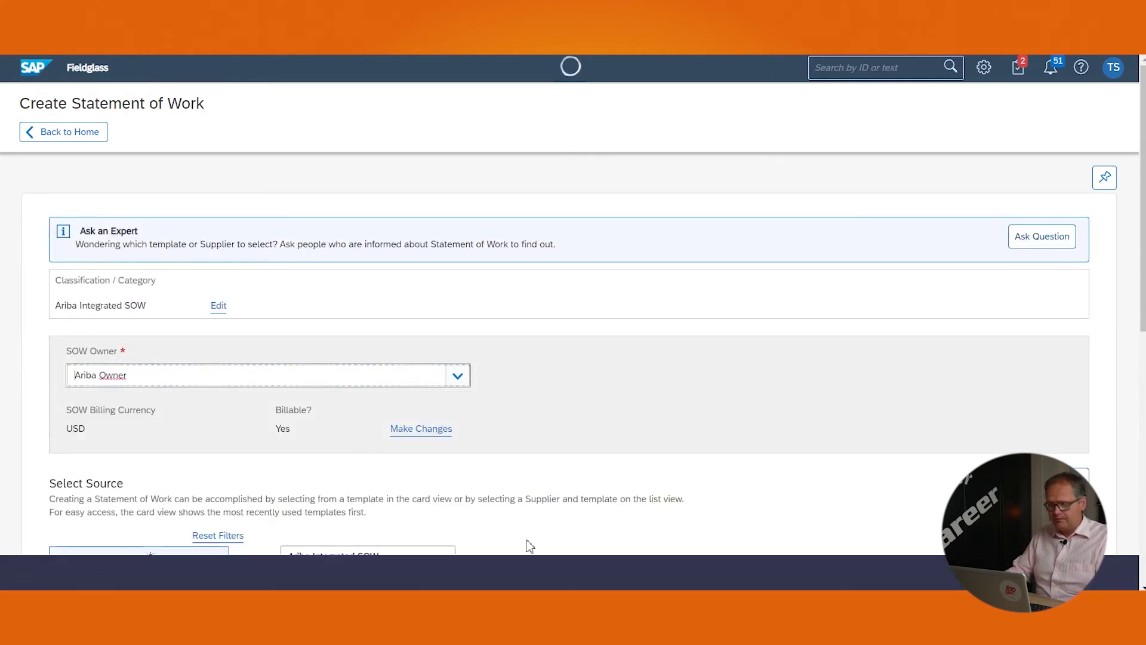
scroll(530, 546, "down", 5)
left_click(82, 376)
left_click(413, 380)
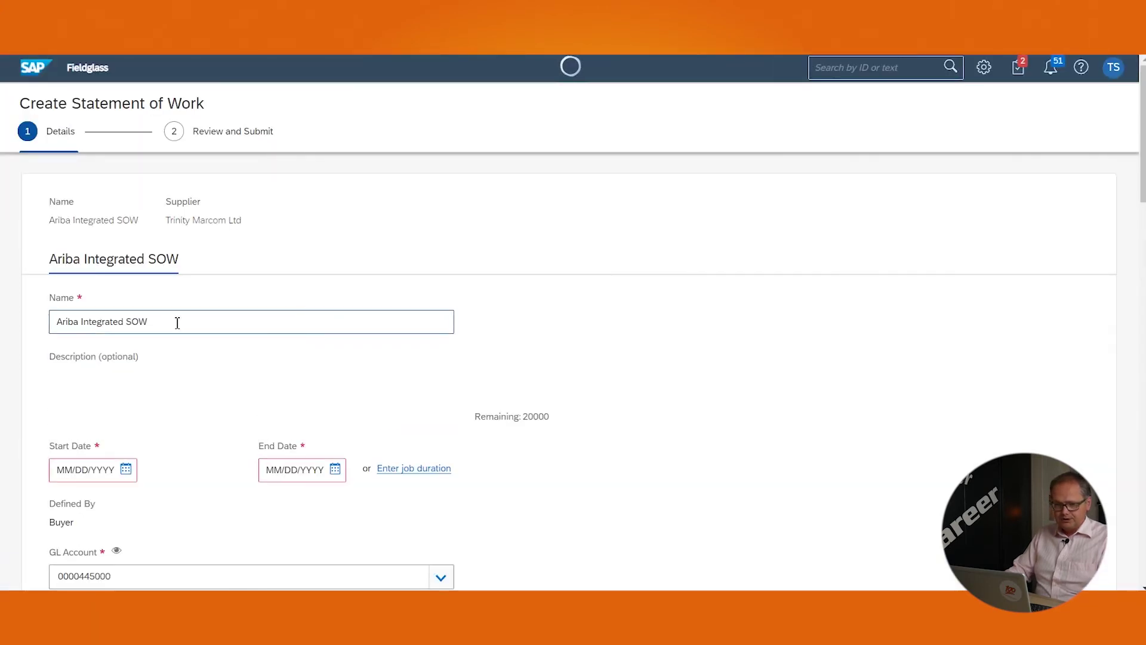
Name the Statement of Work "Server installation"
triple_click(177, 323)
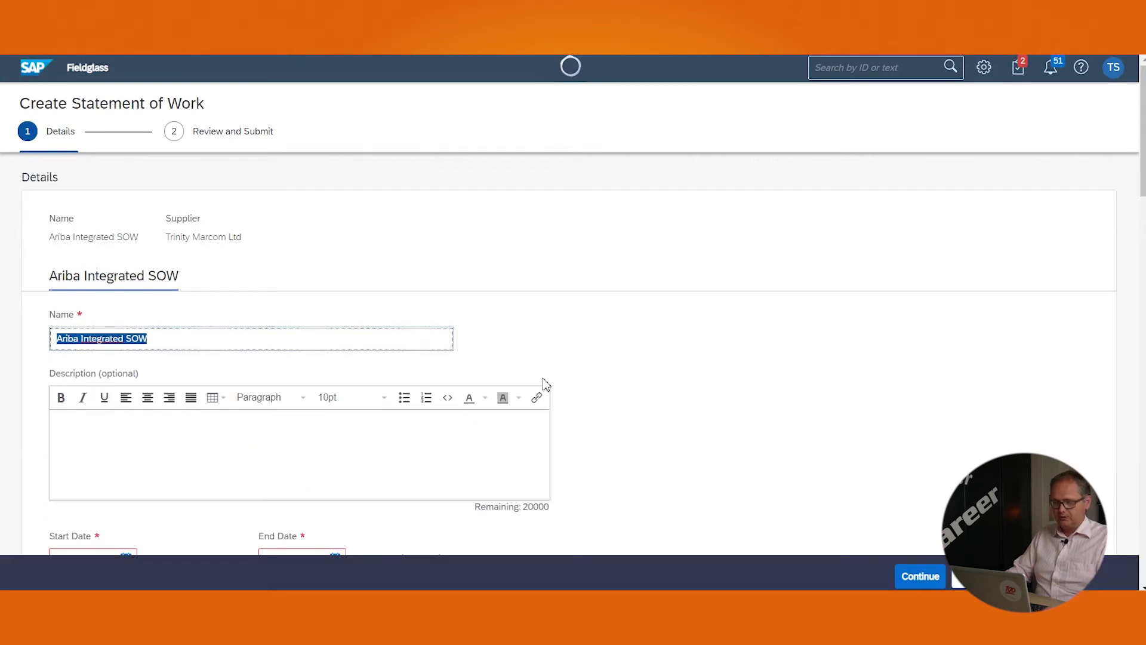
type("Server insta")
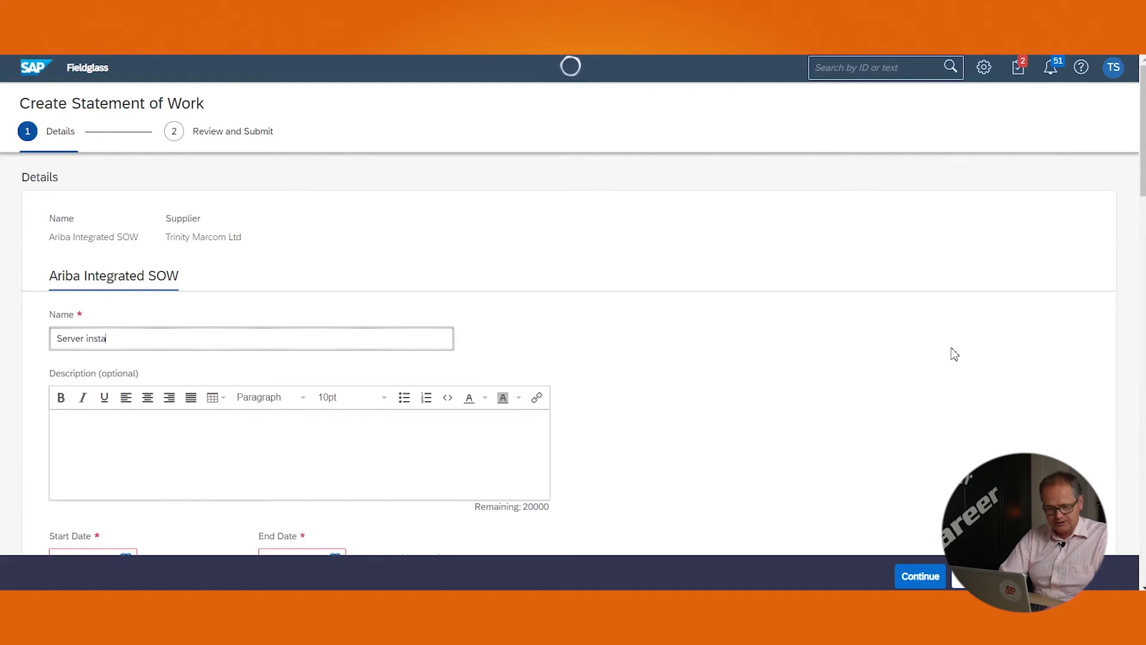
type("llation")
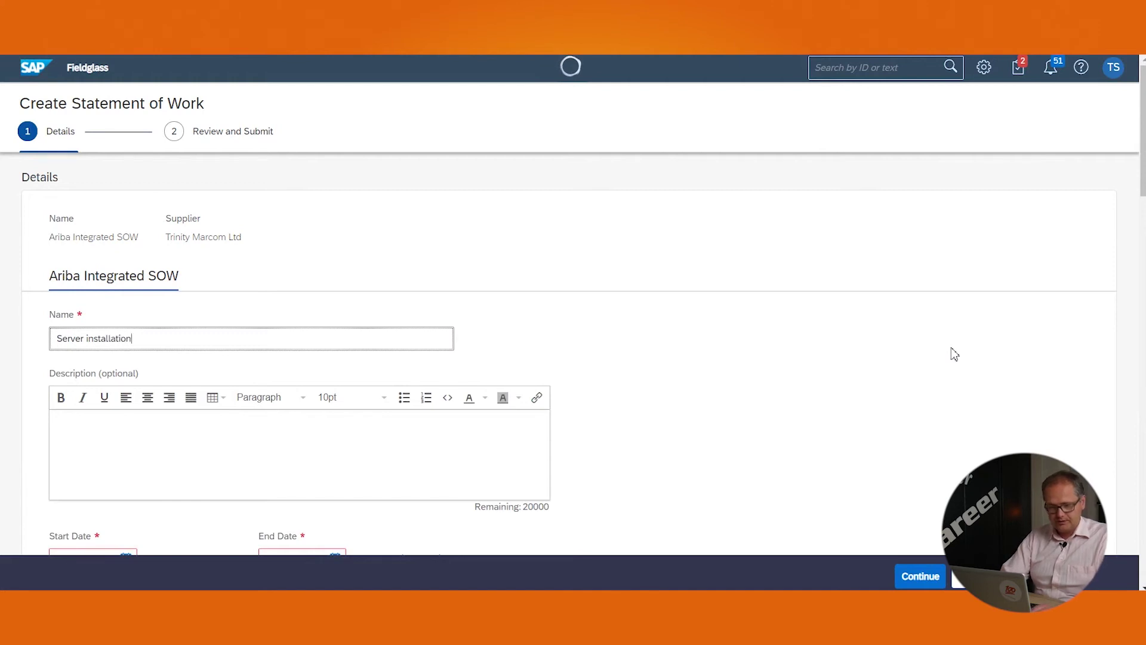
Set the start date to 05/01/2021 and calculate the end date from a job duration of 90 days
scroll(503, 412, "down", 4)
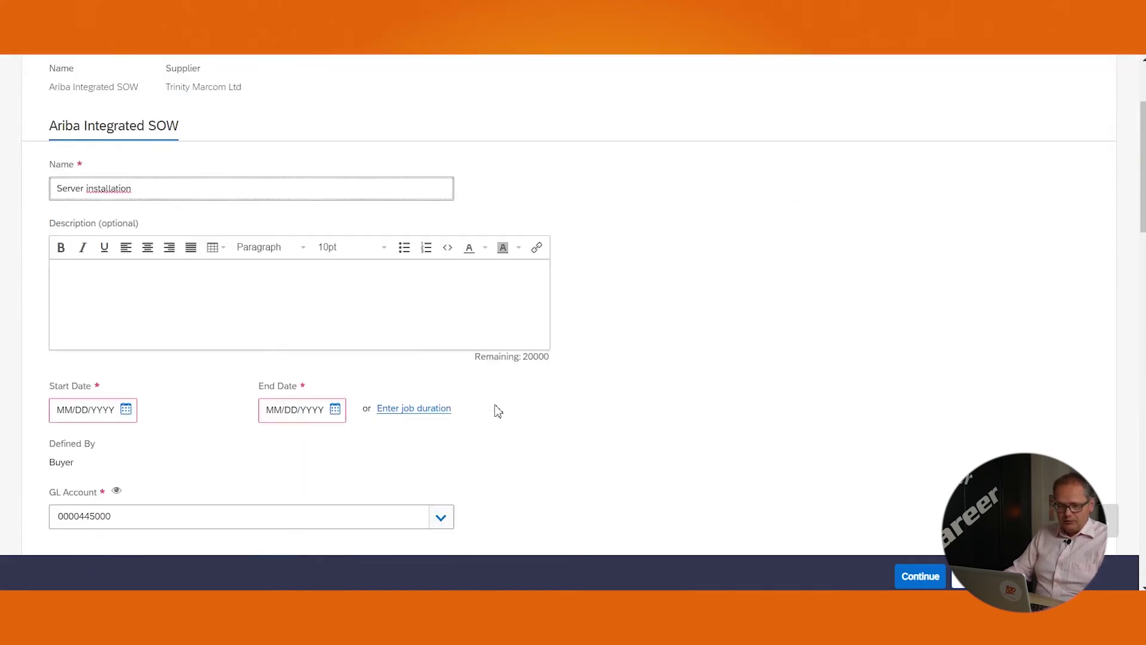
left_click(126, 335)
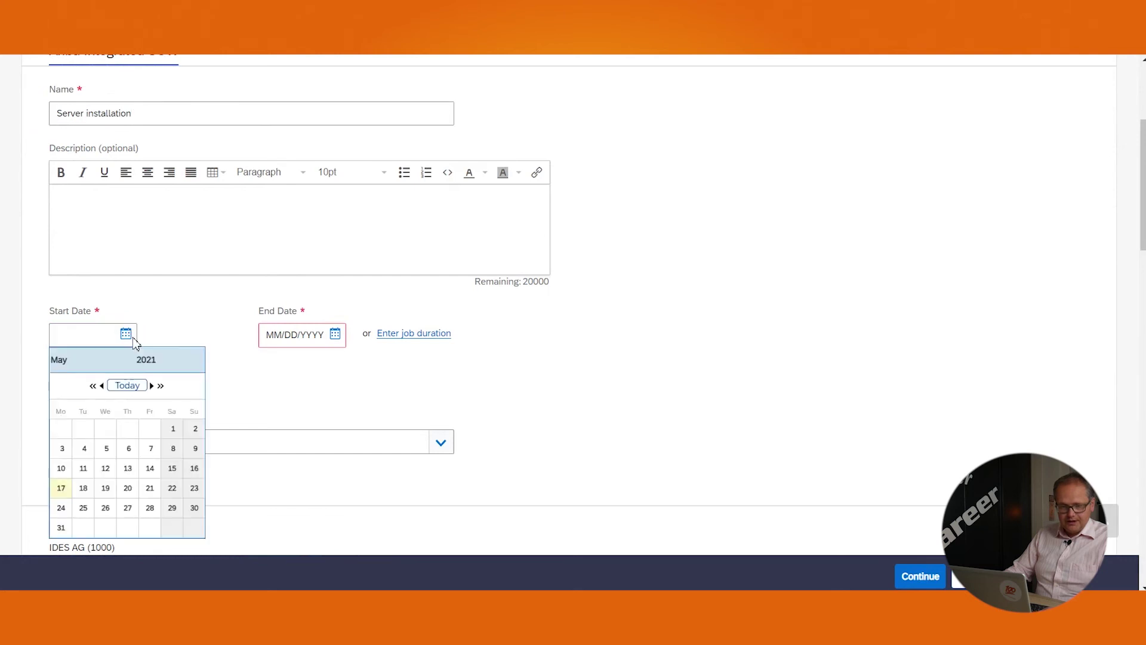
left_click(176, 430)
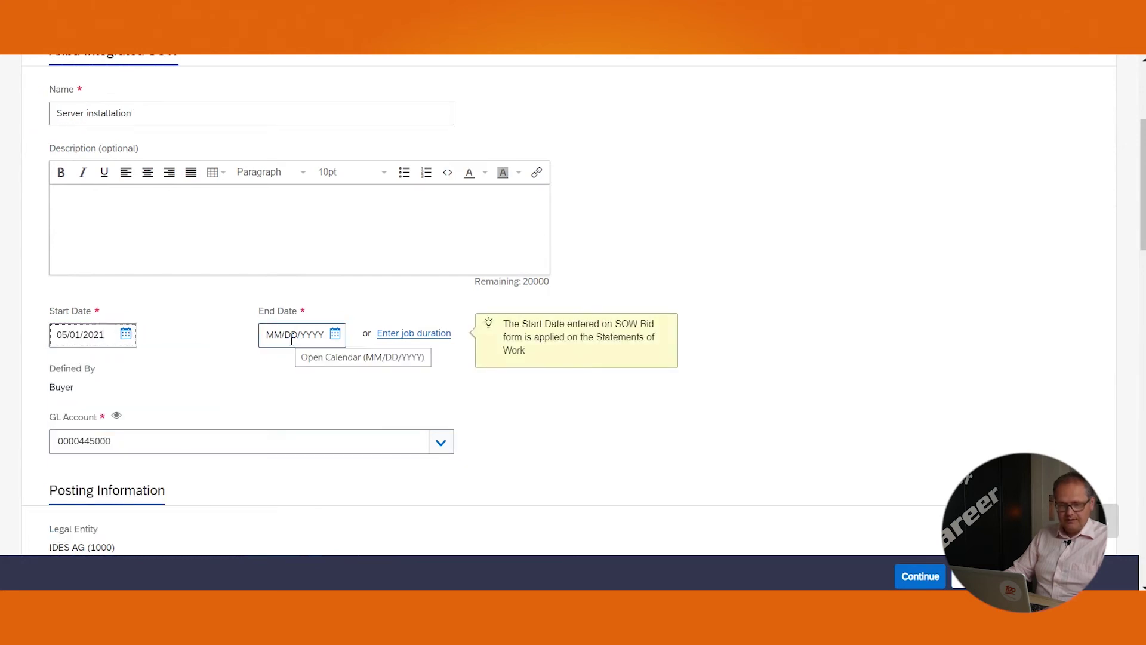
left_click(419, 338)
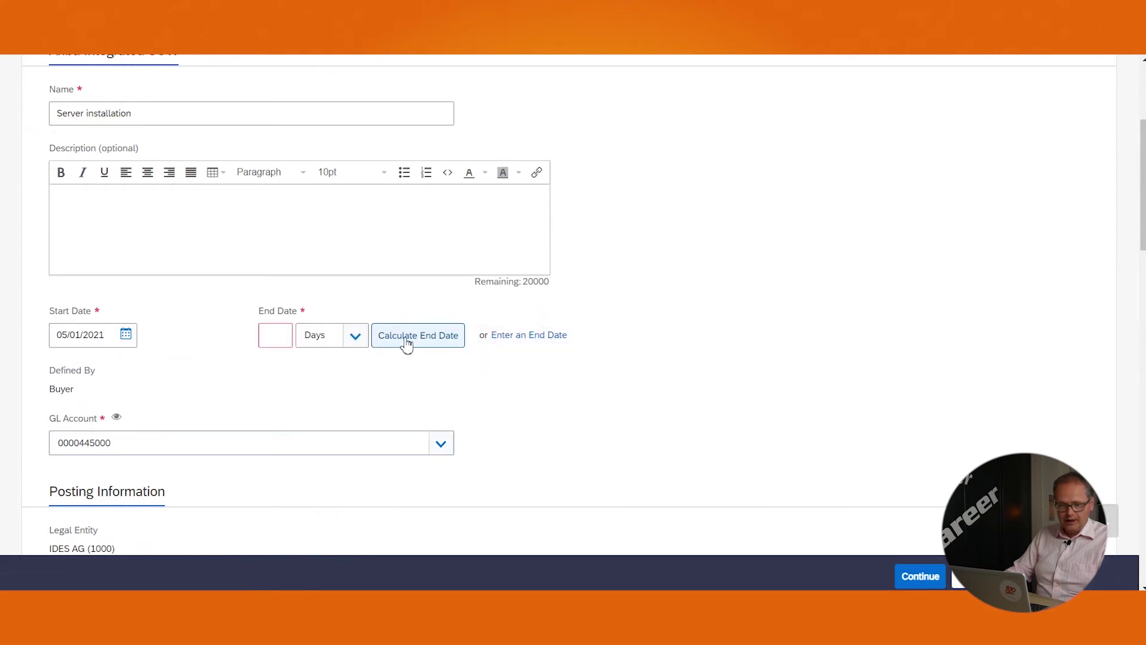
left_click(280, 336)
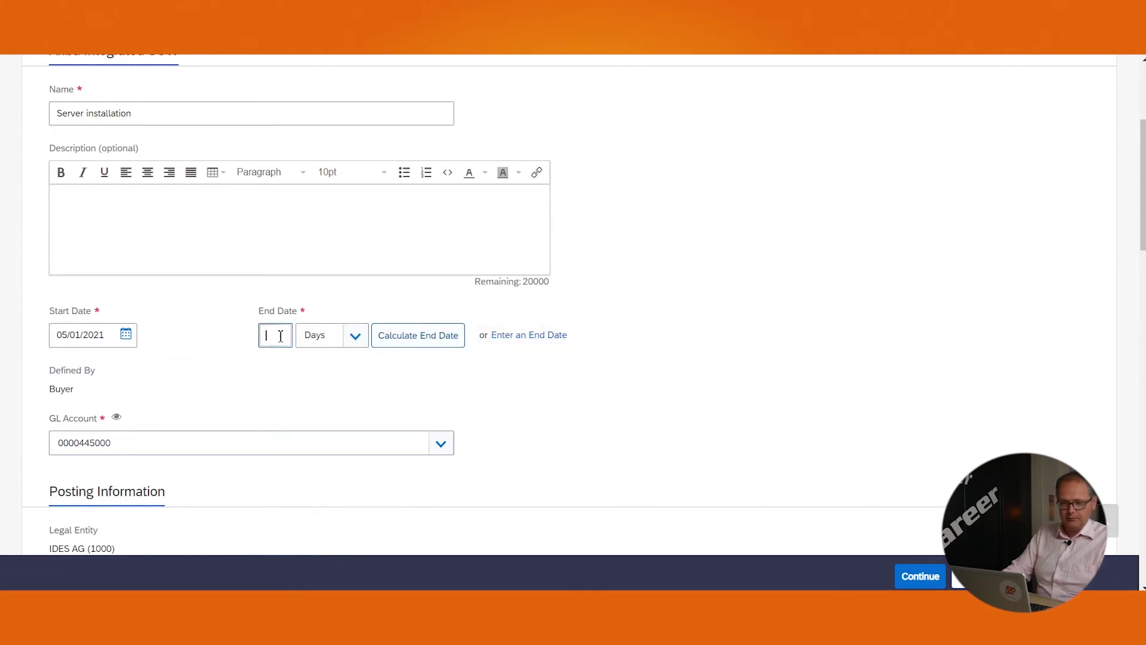
type("90")
left_click(418, 349)
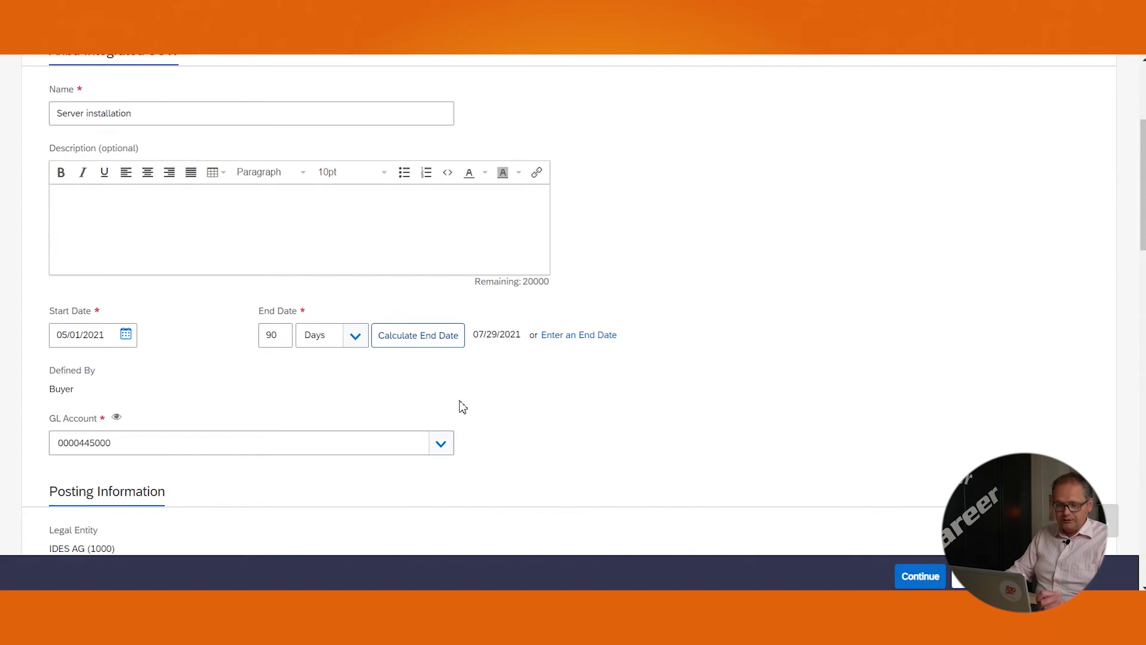
Set the maximum budget to 50000 USD and the project code to Billable
scroll(460, 406, "down", 3)
scroll(459, 406, "down", 8)
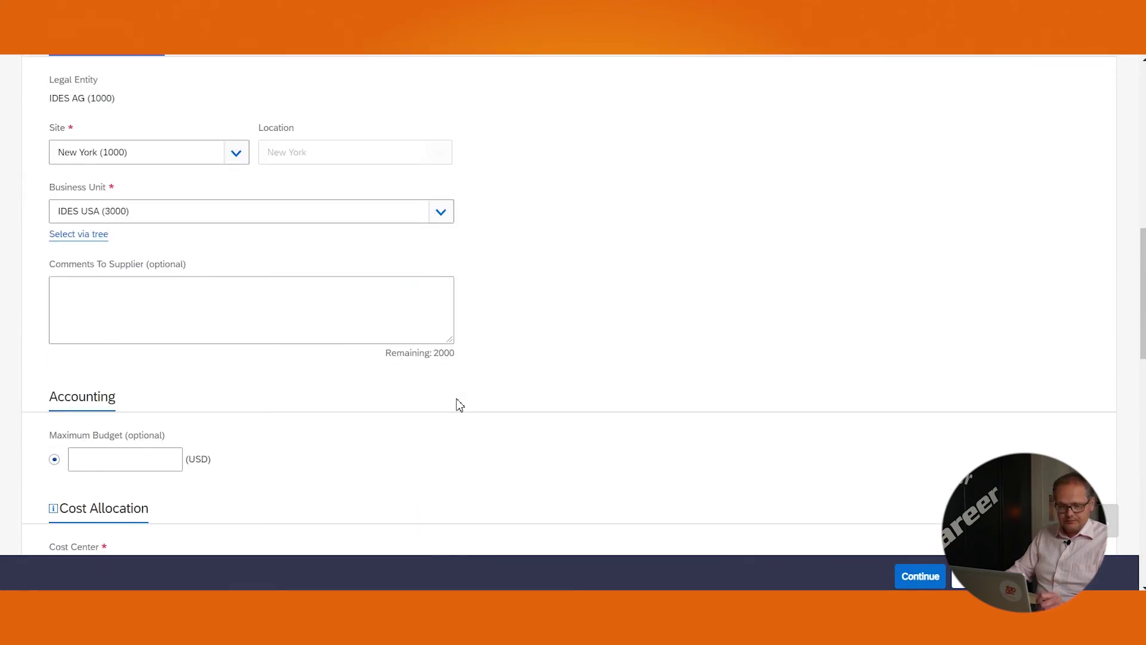
left_click(147, 311)
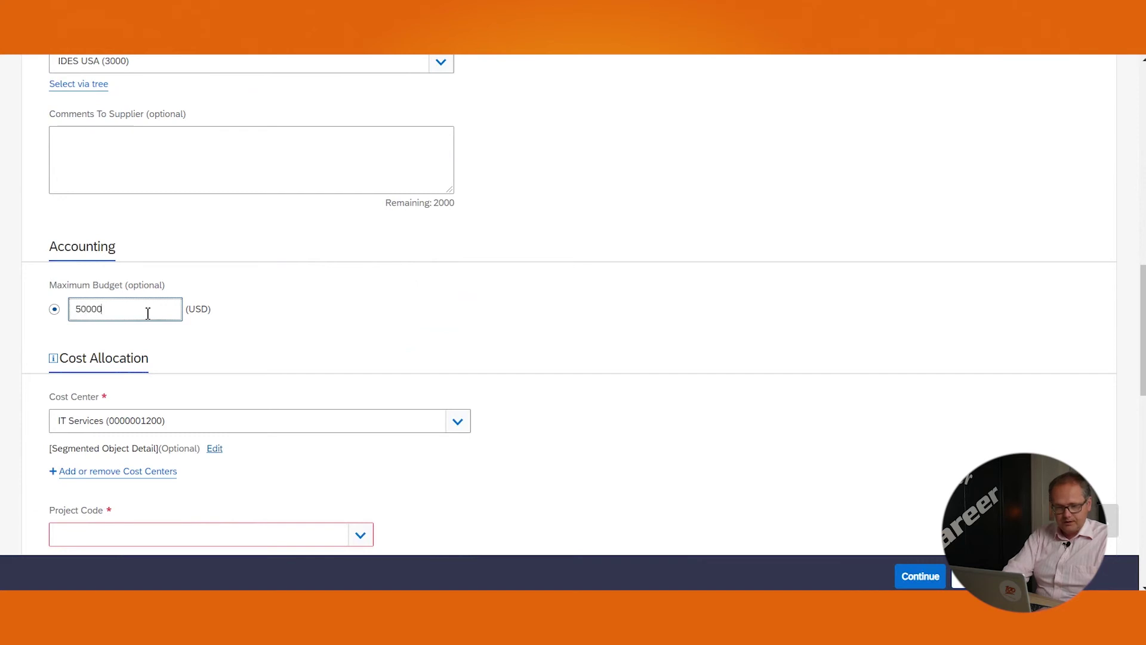
scroll(239, 302, "down", 3)
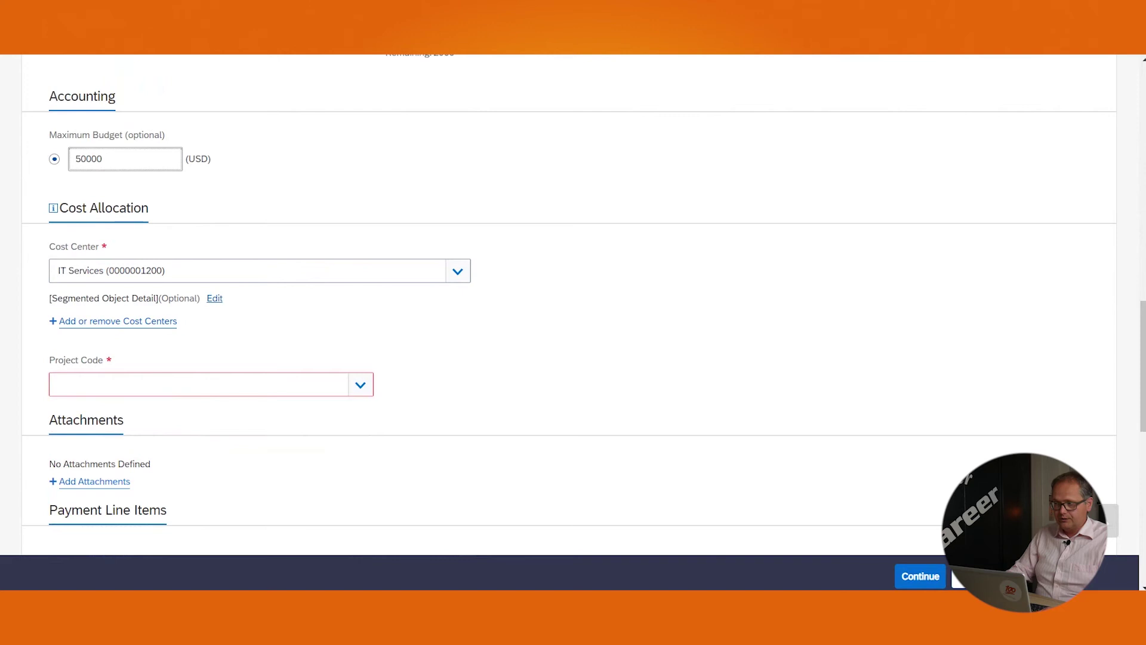
left_click(362, 385)
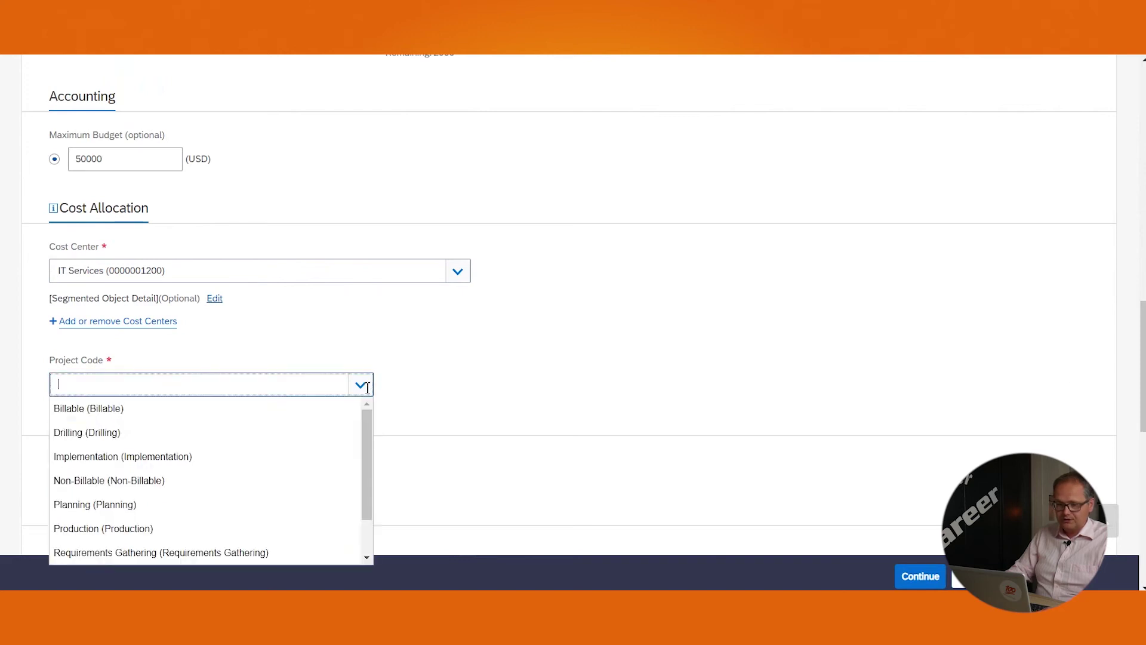
left_click(176, 398)
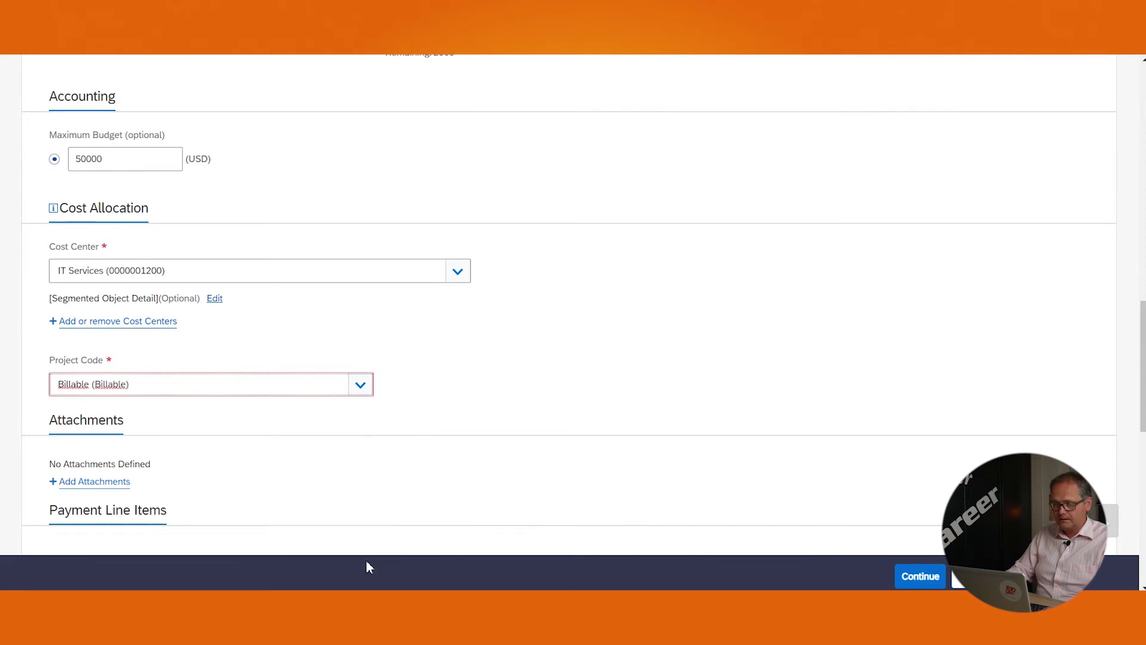
Add a new deliverable named "Installation" with an amount of 40000 USD
scroll(418, 526, "down", 6)
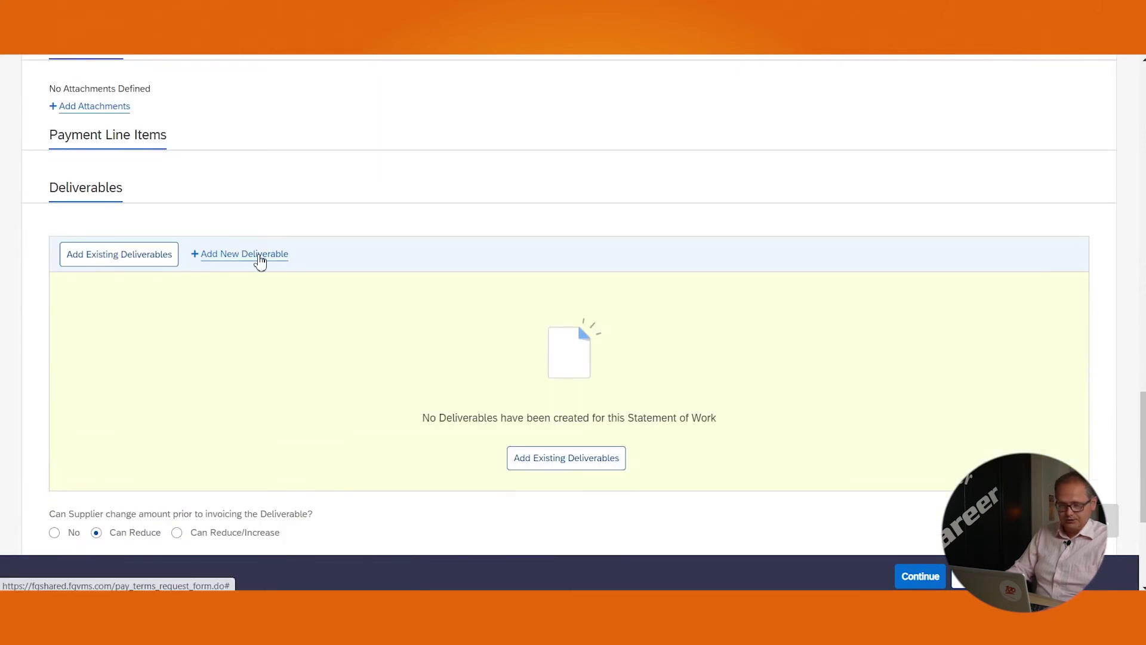
left_click(261, 260)
left_click(198, 345)
type("Installation")
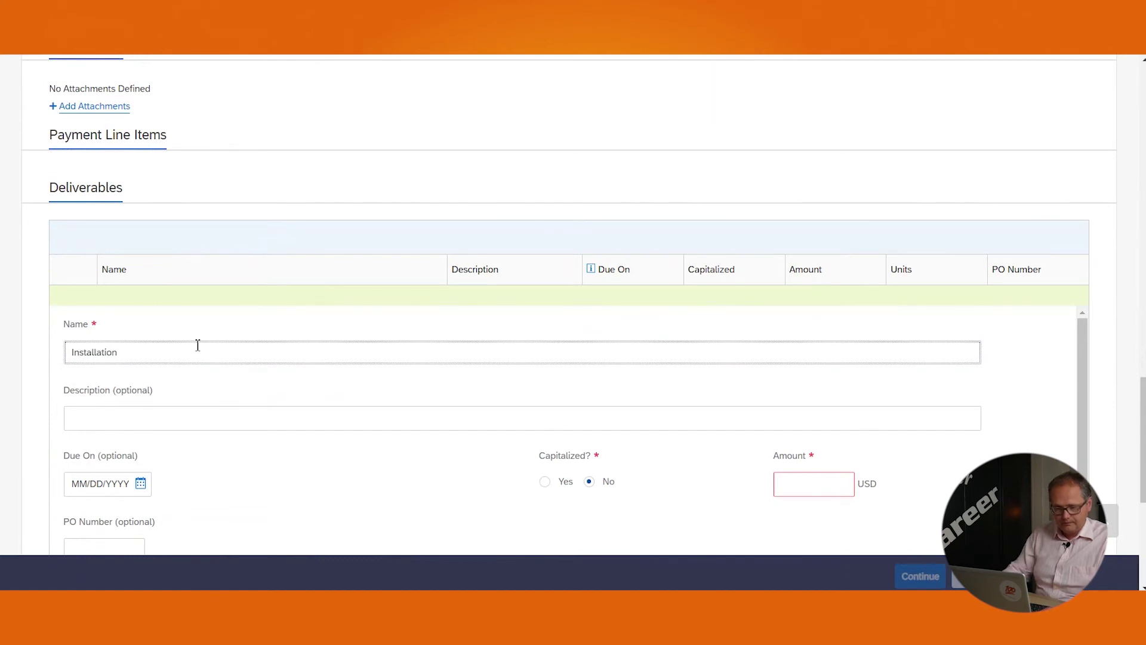
left_click(798, 480)
type("40000")
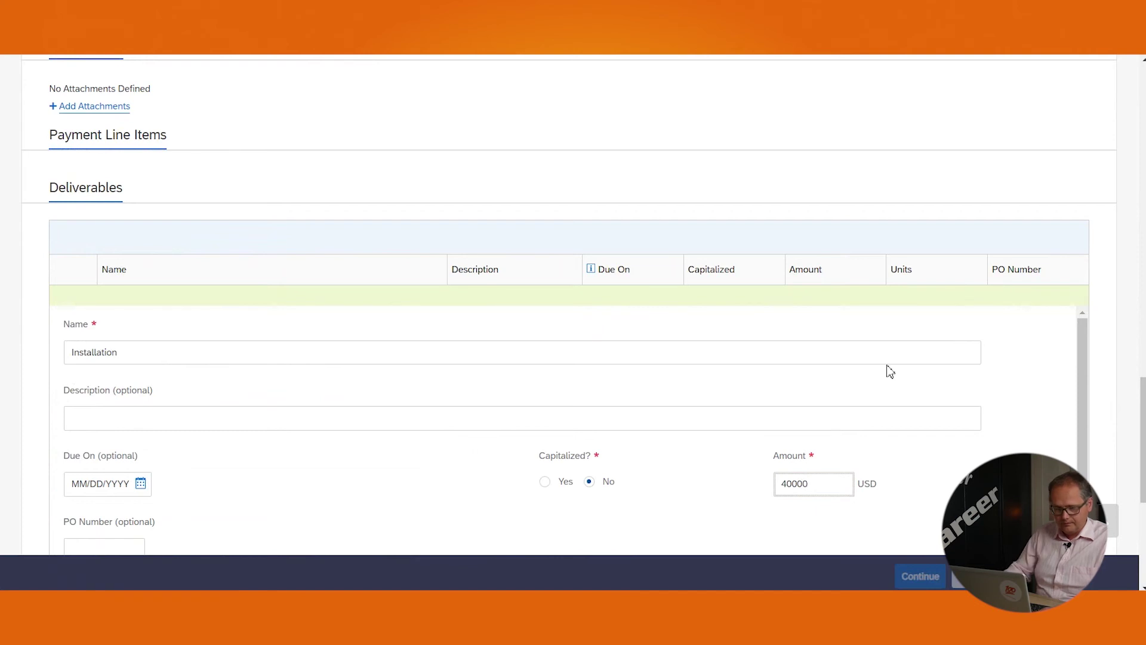
scroll(865, 361, "down", 2)
scroll(955, 388, "down", 5)
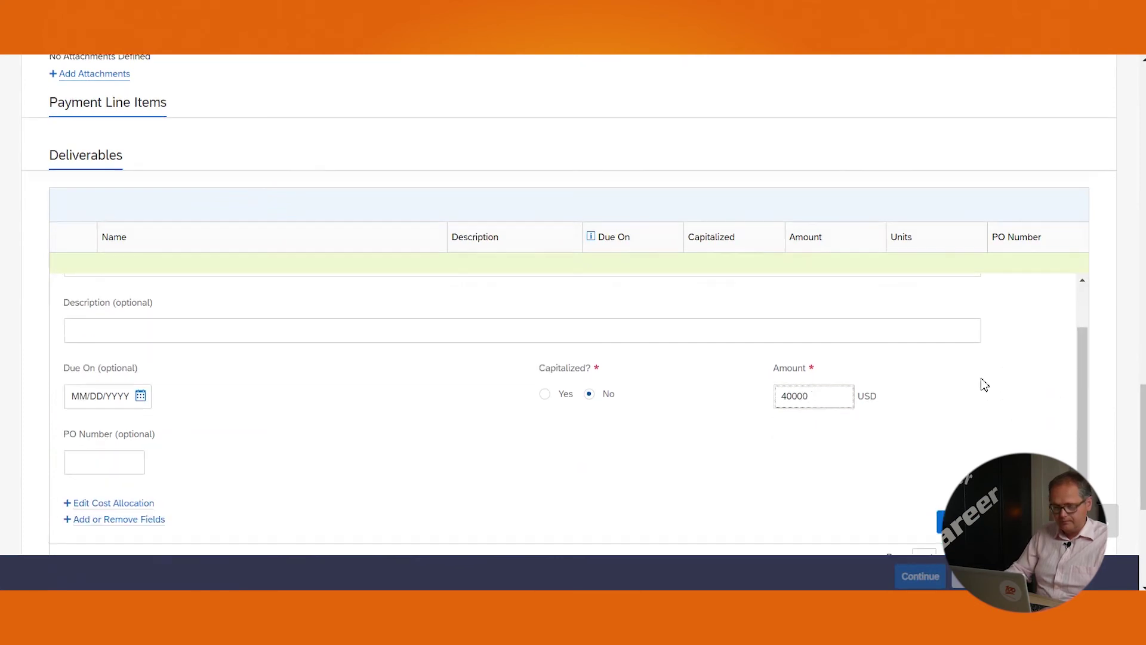
left_click(950, 404)
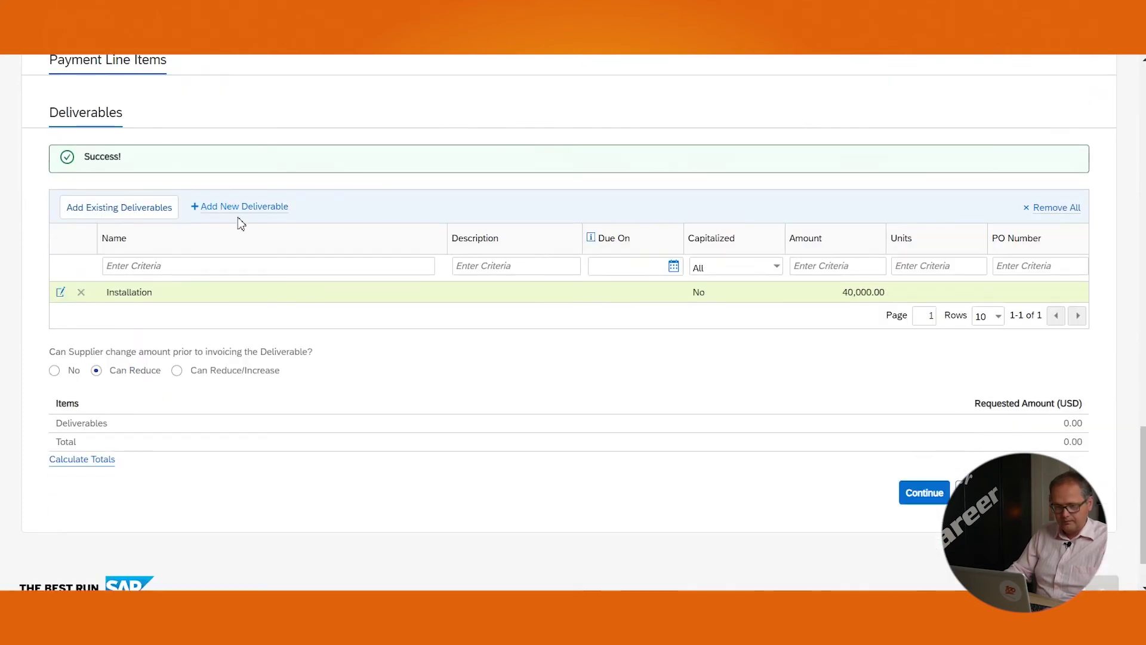
Add a second deliverable named "Removal old server" with an amount of 10000 USD
left_click(234, 206)
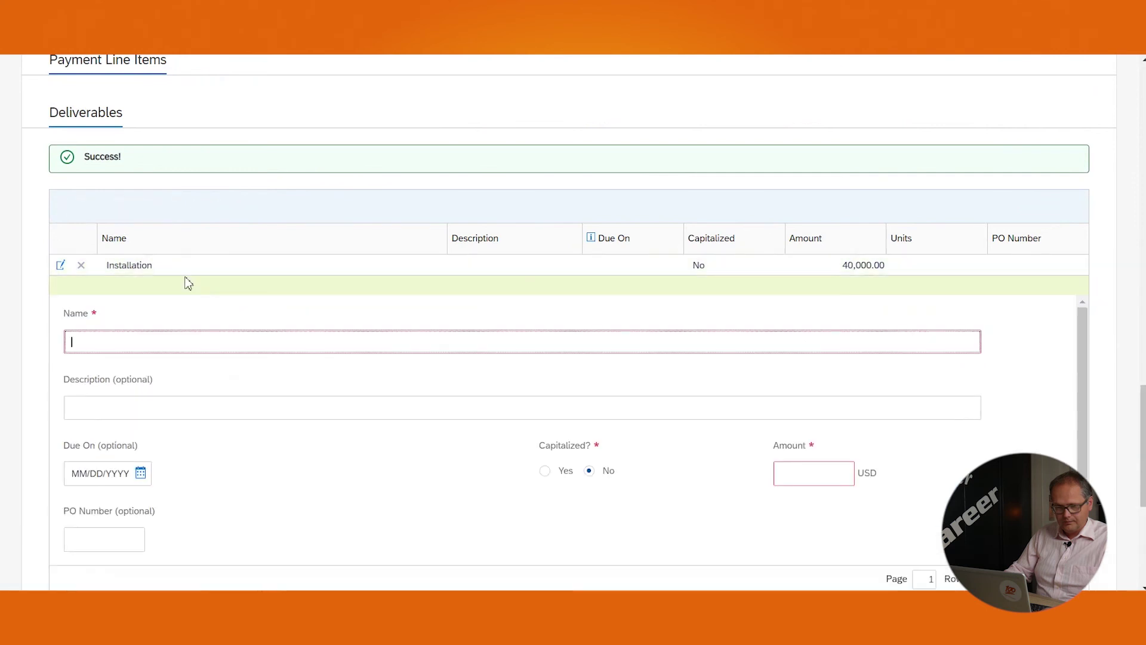
type("Removal old")
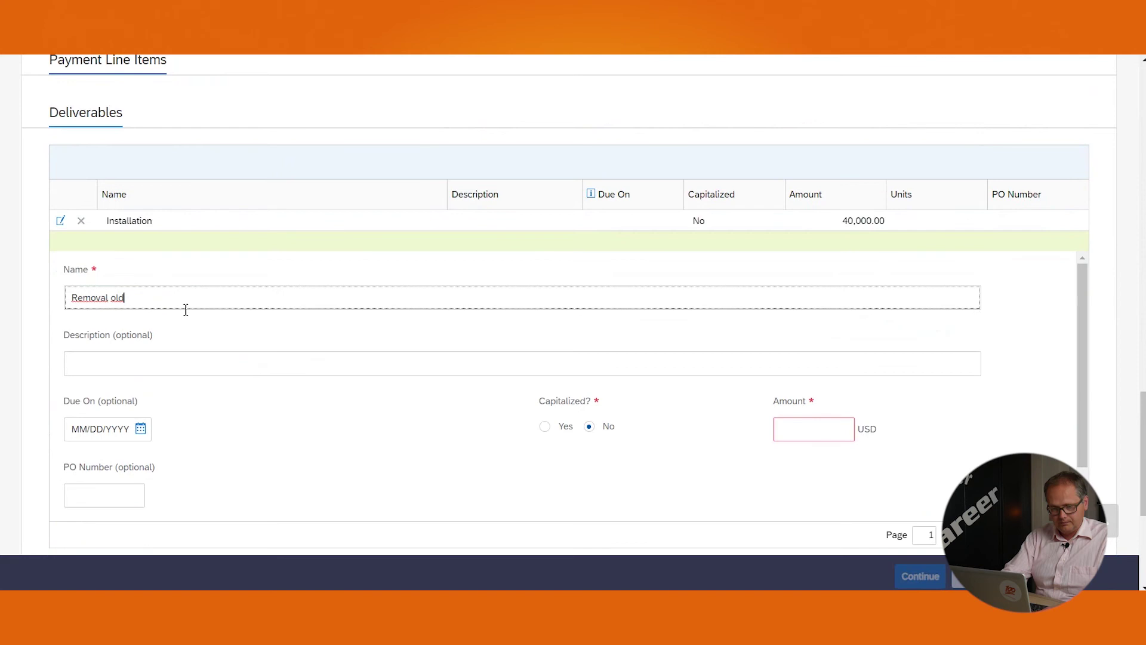
type(" server")
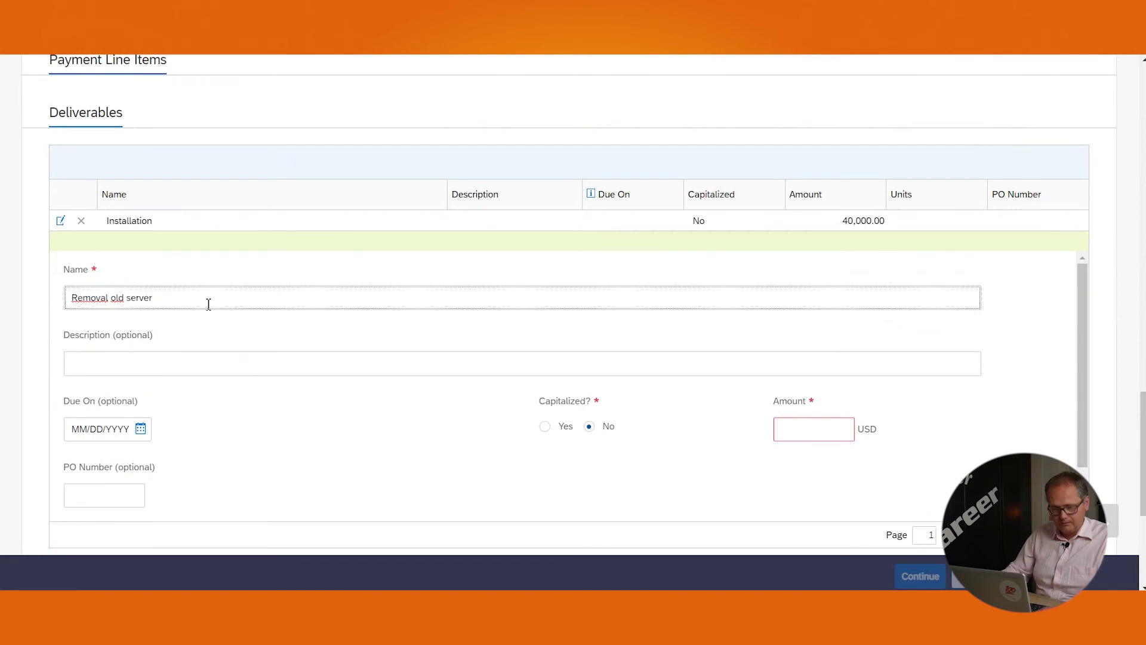
left_click(801, 432)
type("10000")
scroll(852, 350, "down", 1)
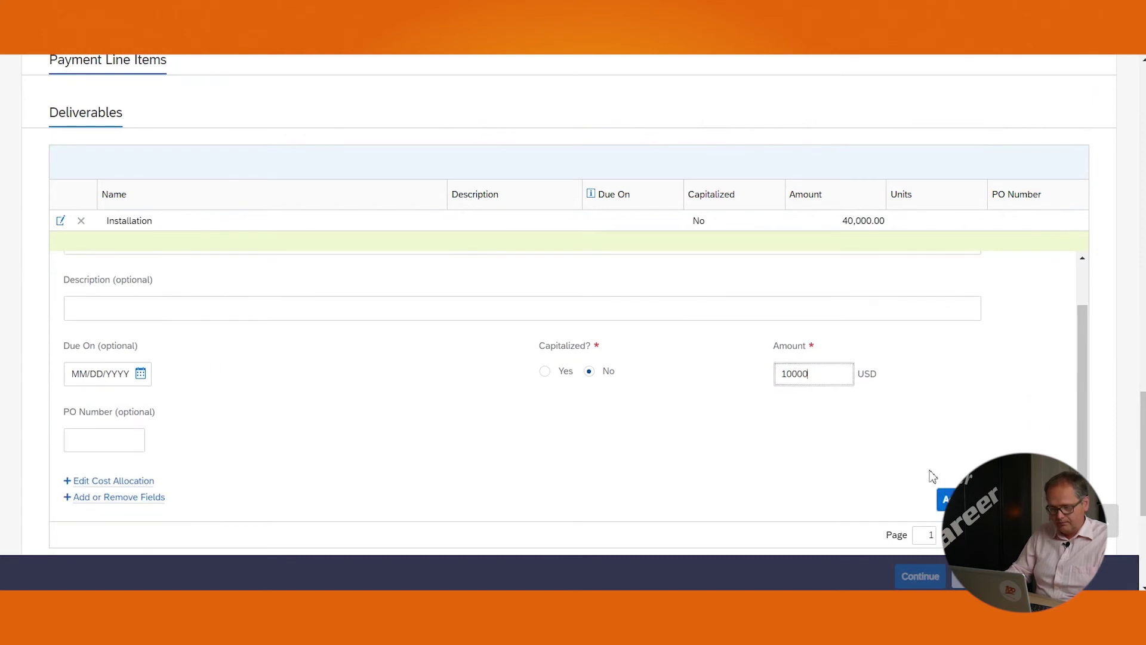
left_click(945, 500)
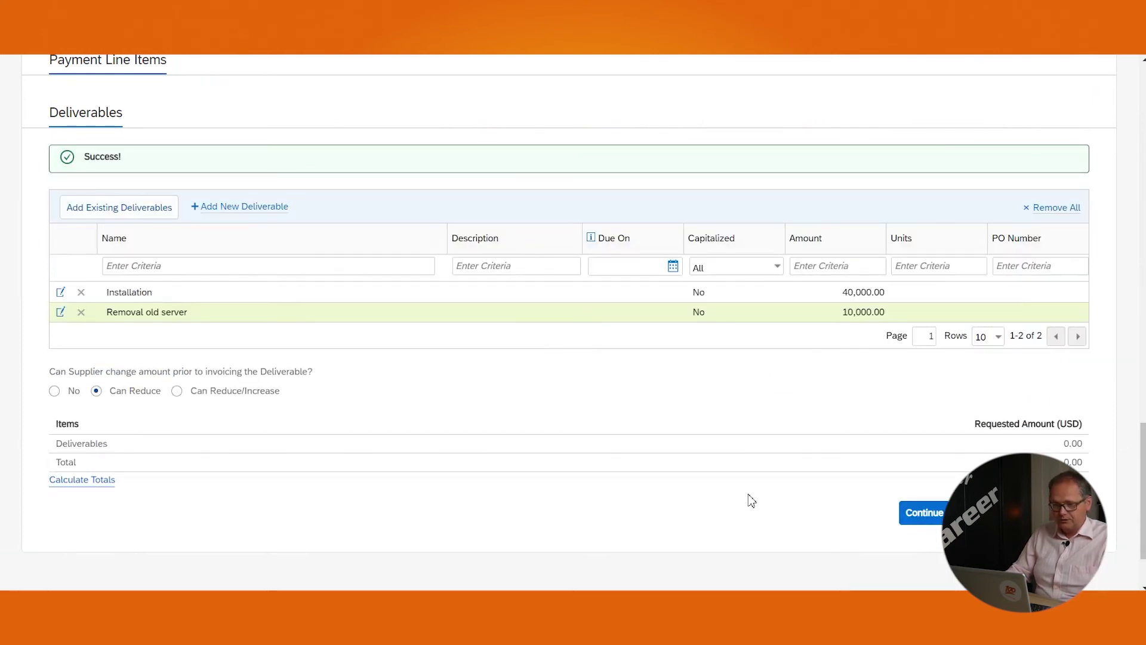
Continue to the review and submit the Statement of Work for approval without comments
left_click(924, 513)
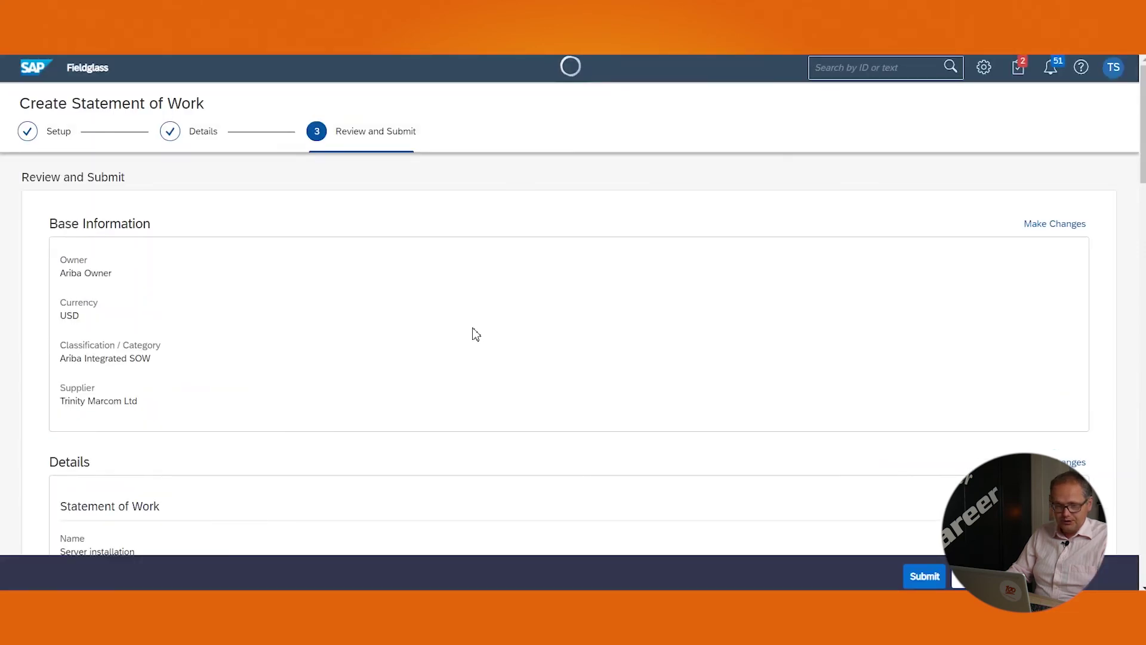
left_click(924, 577)
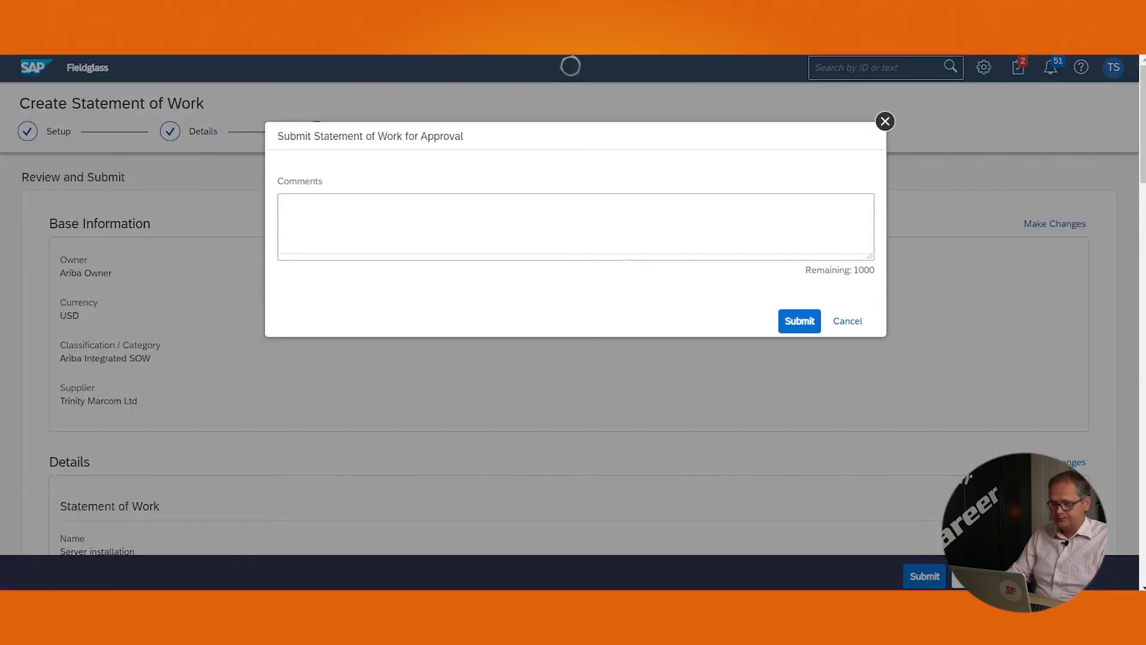
left_click(796, 327)
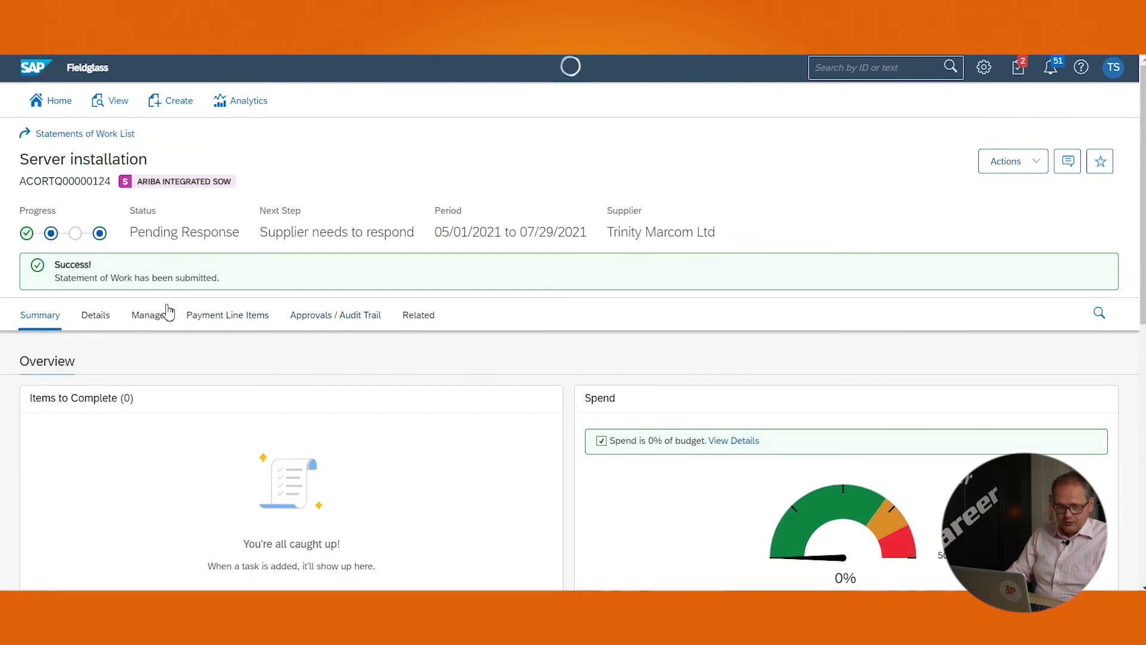
Check the submitted Statement of Work's status, then reopen the newest Server installation record from the home page's recently viewed items
left_click_drag(133, 234, 238, 234)
left_click(236, 239)
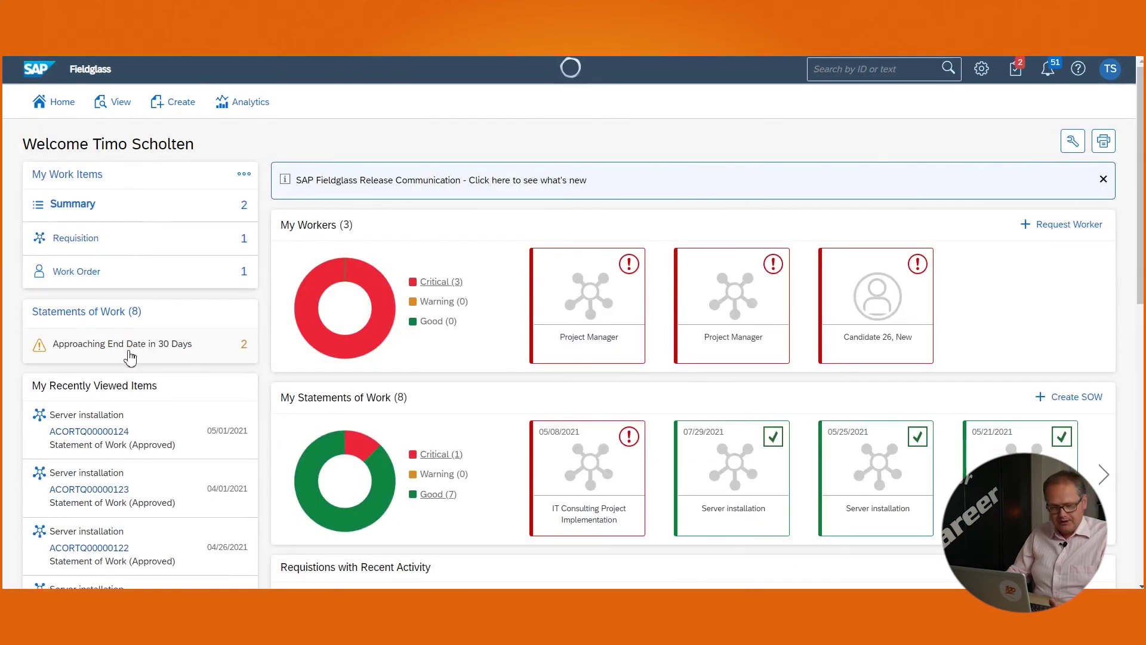
left_click(102, 431)
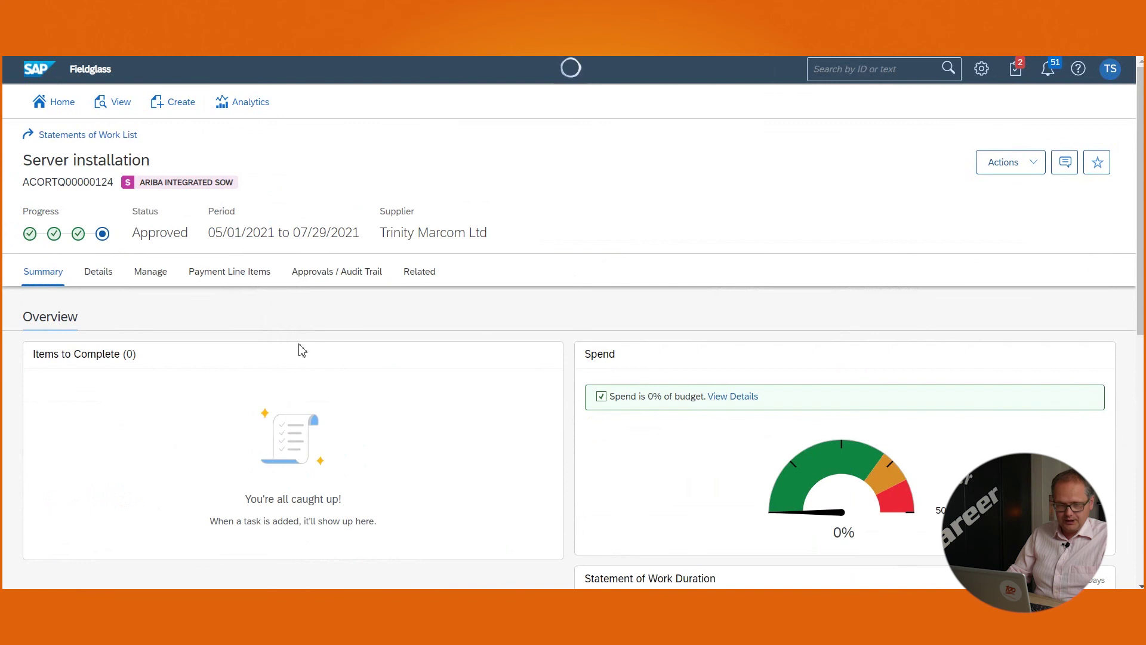
Check the Statement of Work's status, then switch to SAP Ariba and examine the source reference of today's Server installation requisition
double_click(136, 237)
left_click(195, 253)
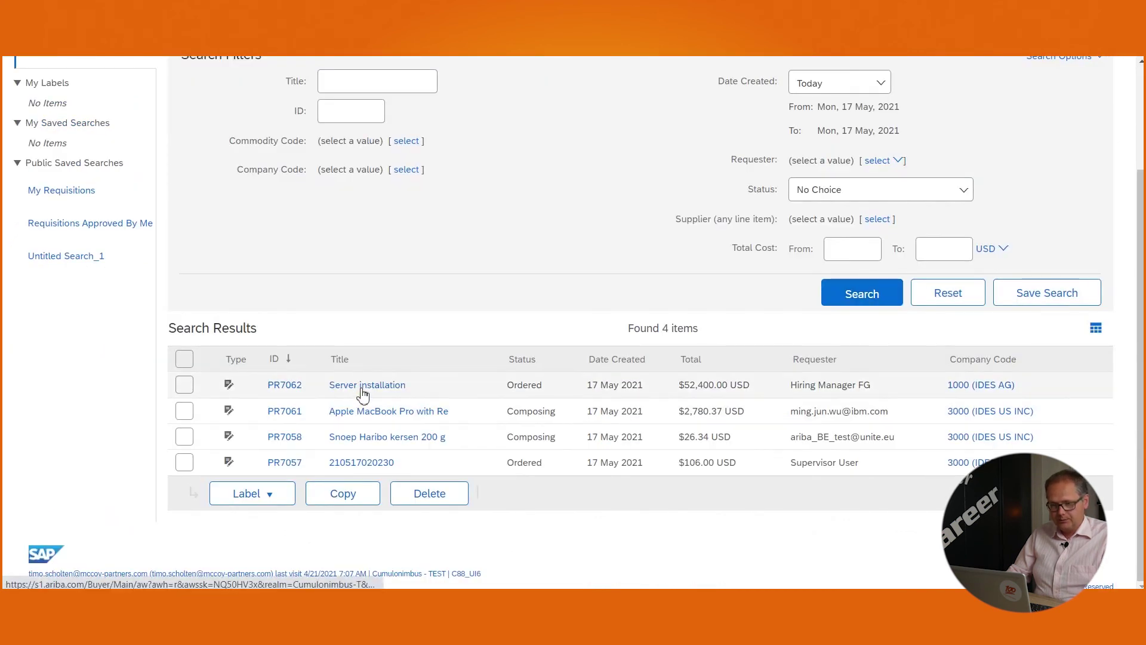
left_click(362, 392)
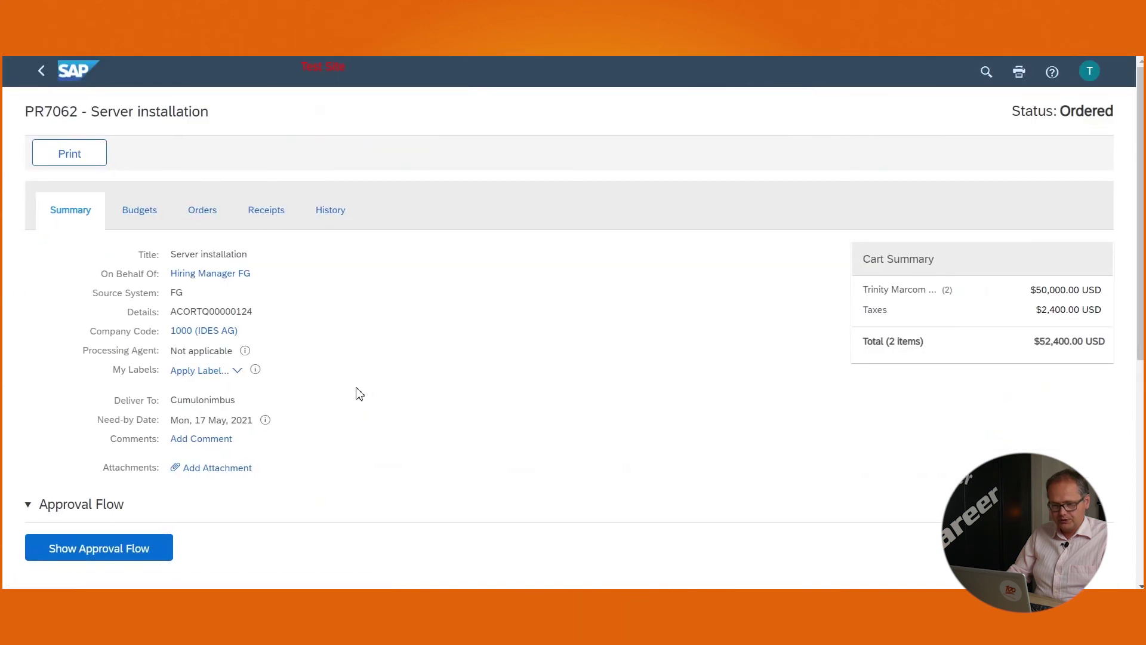
left_click_drag(172, 312, 256, 313)
left_click(282, 356)
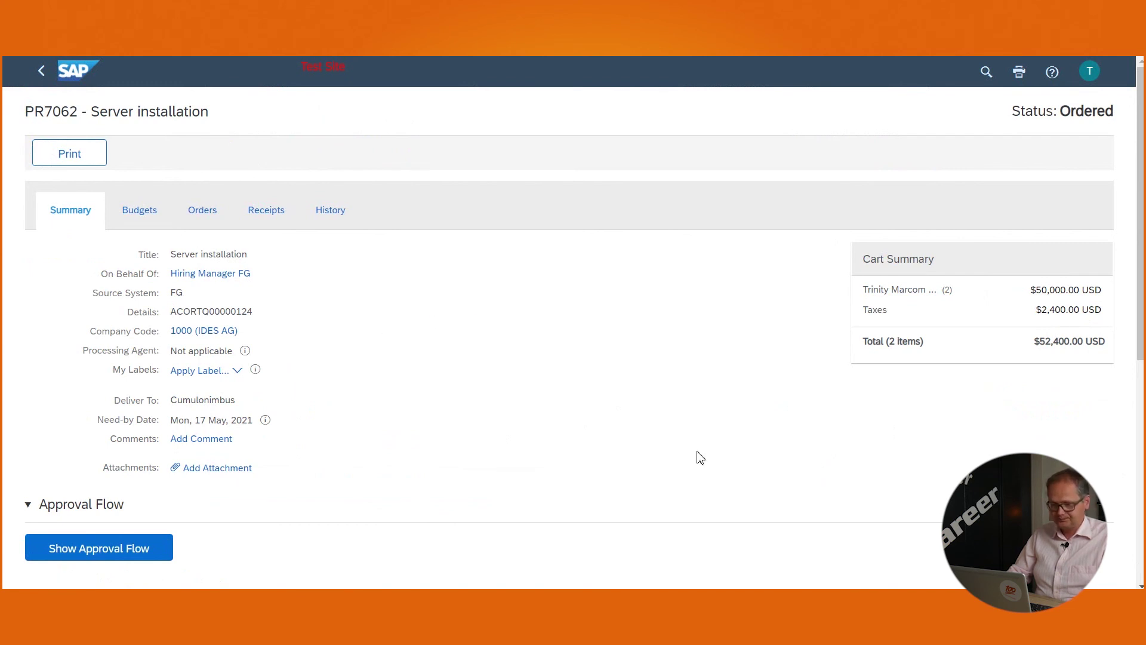
View the purchase order linked to the Server installation requisition, then return to the requisition's summary and review it further down
left_click(202, 220)
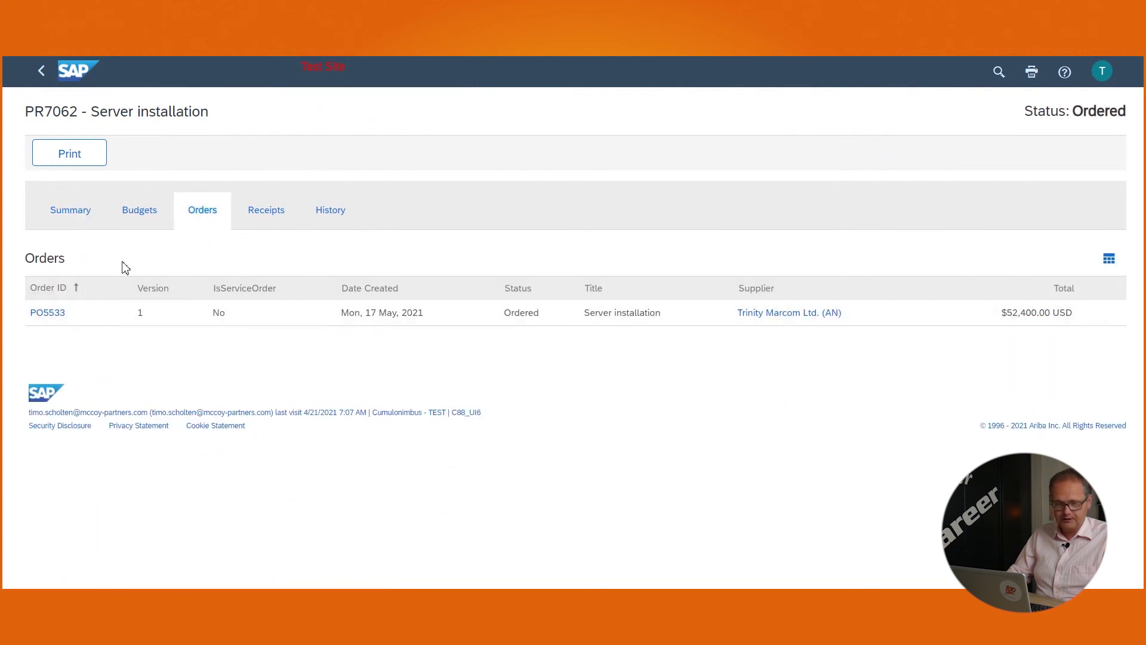
left_click(76, 217)
scroll(299, 410, "down", 5)
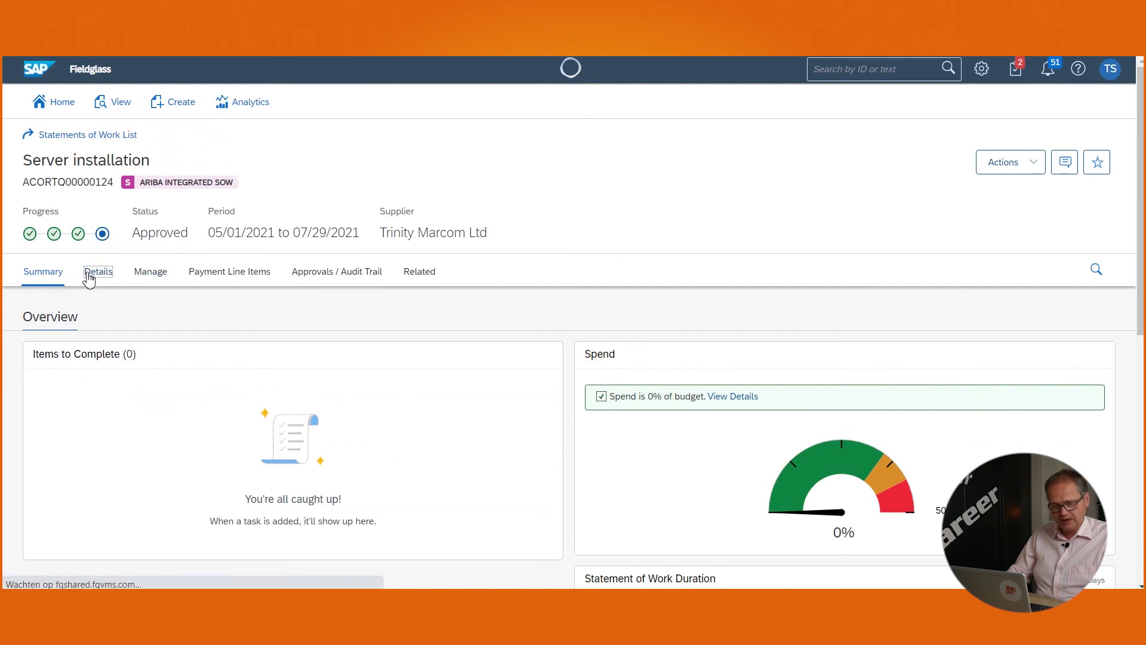
Switch back to SAP Fieldglass and check the PO number in the Statement of Work's posting information
scroll(399, 357, "down", 5)
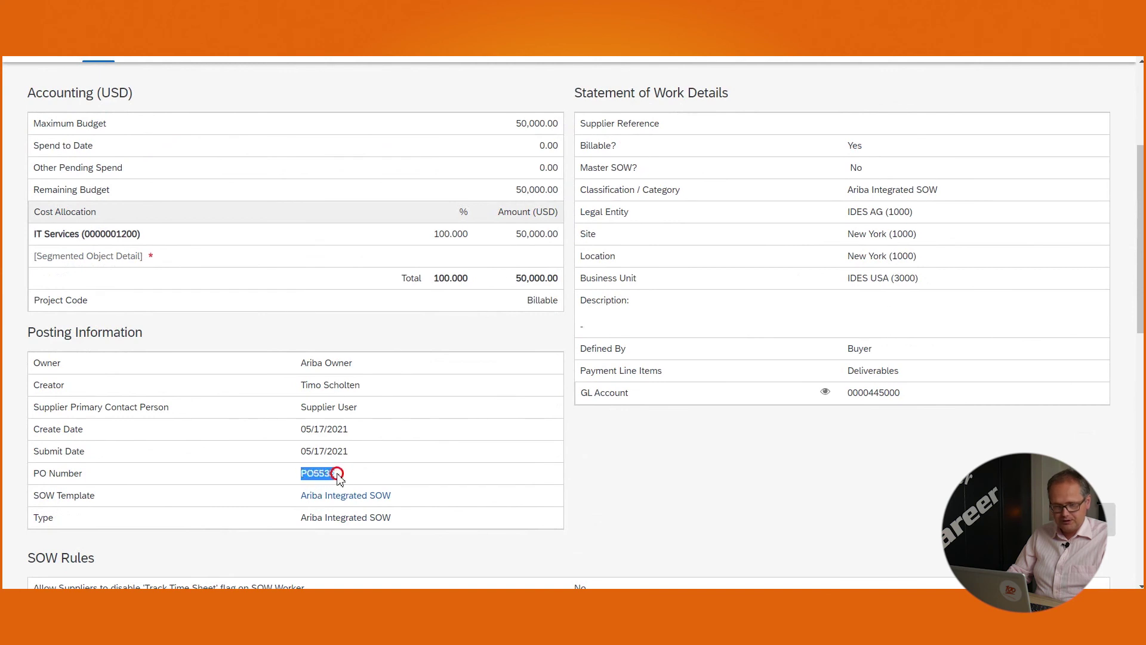
left_click(664, 503)
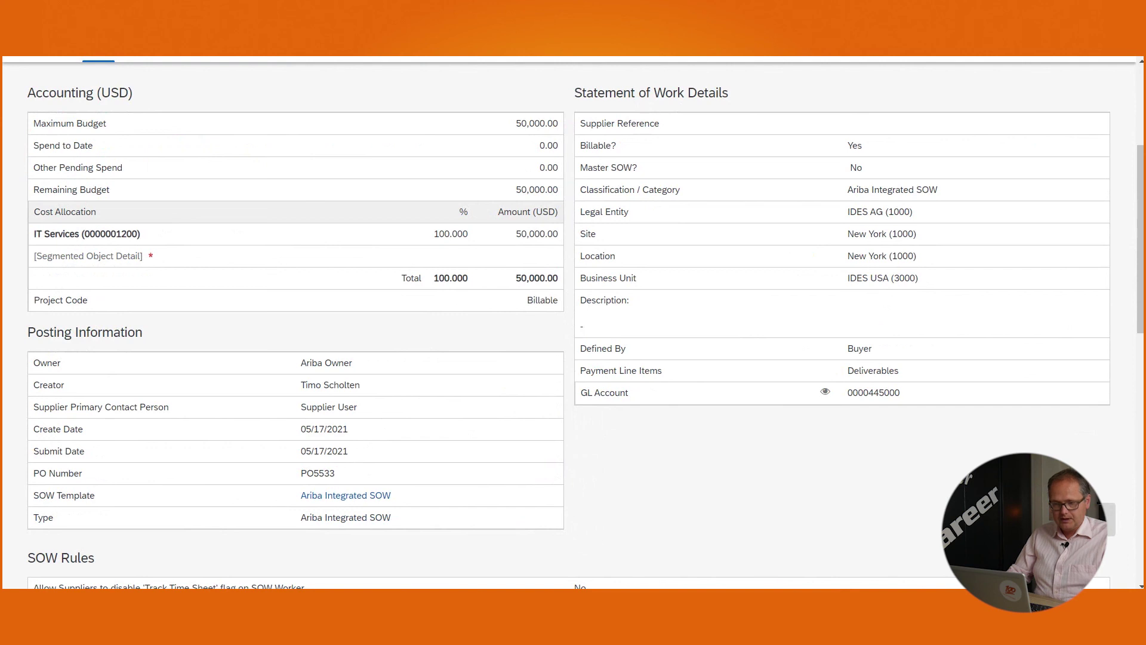